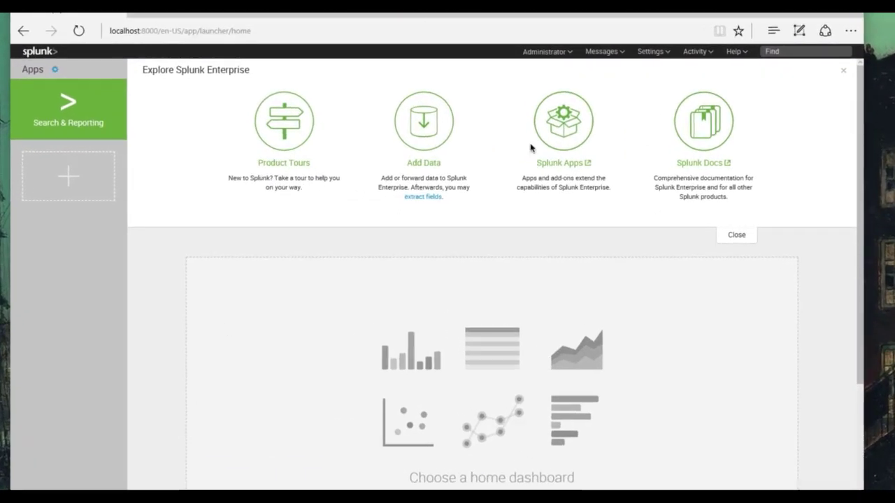
- Minimize the browser, create a desktop text document named test, and open it in Notepad
click(800, 14)
right_click(139, 251)
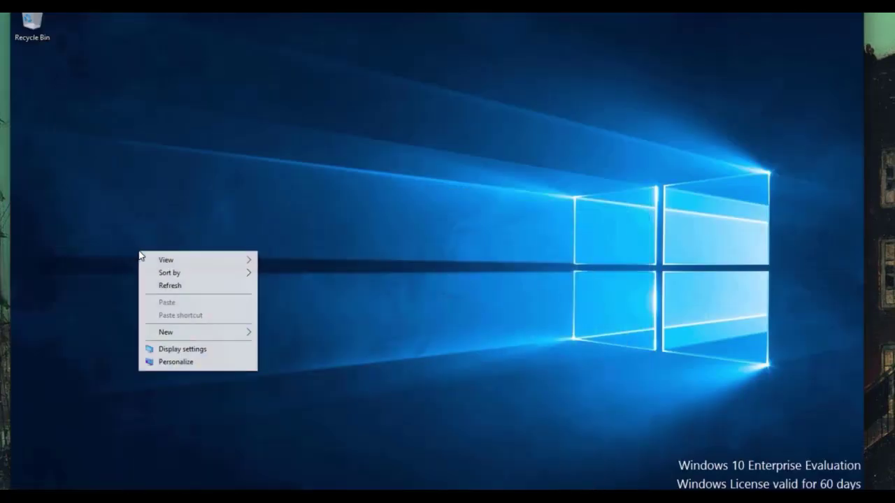
mouse_move(181, 333)
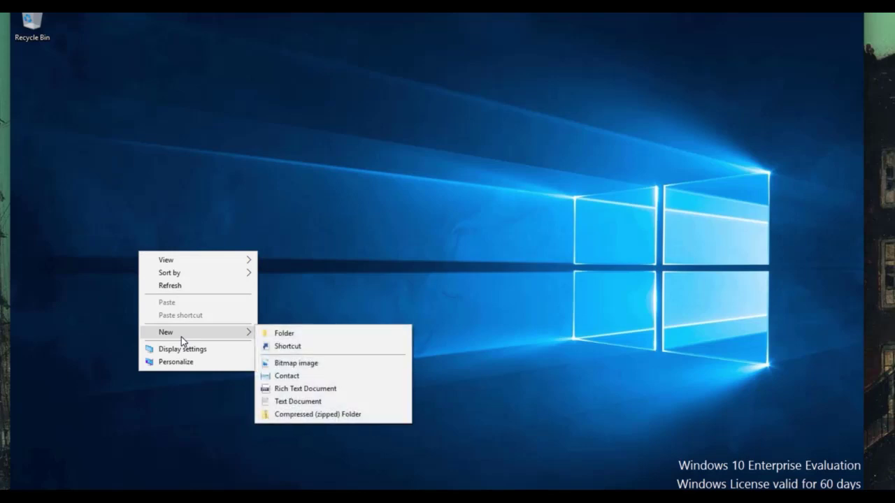
click(297, 402)
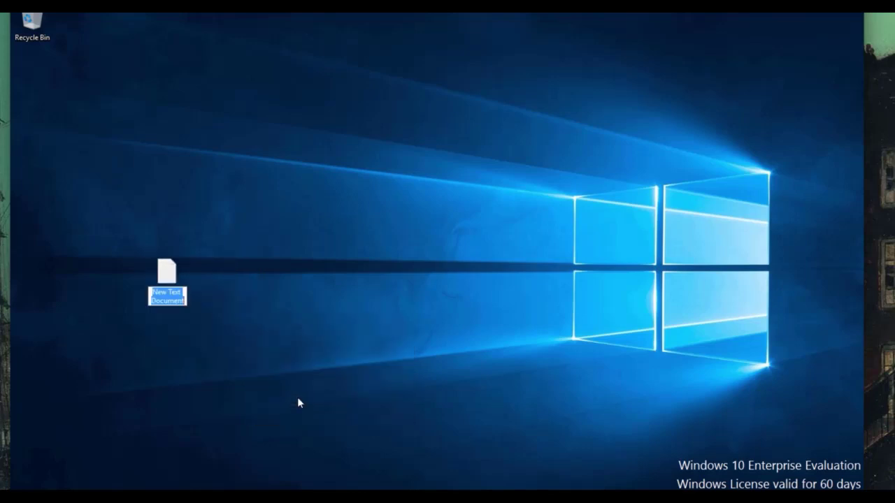
text(test)
key(Return)
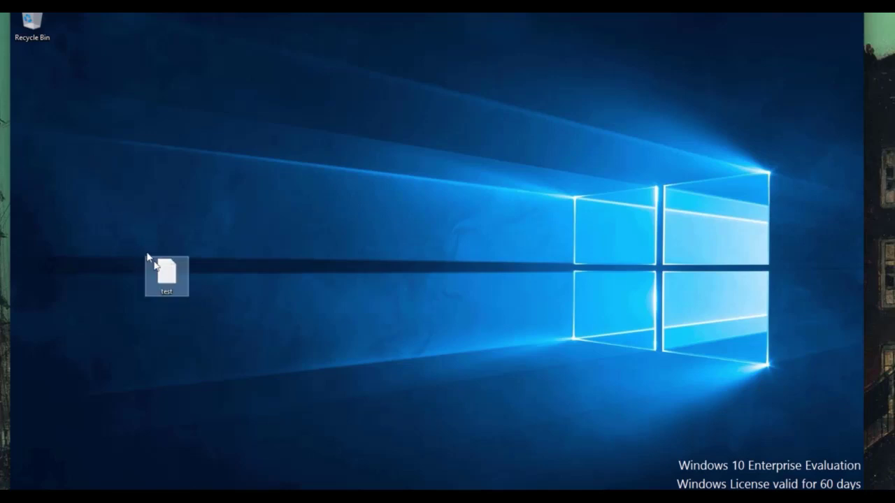
double_click(177, 290)
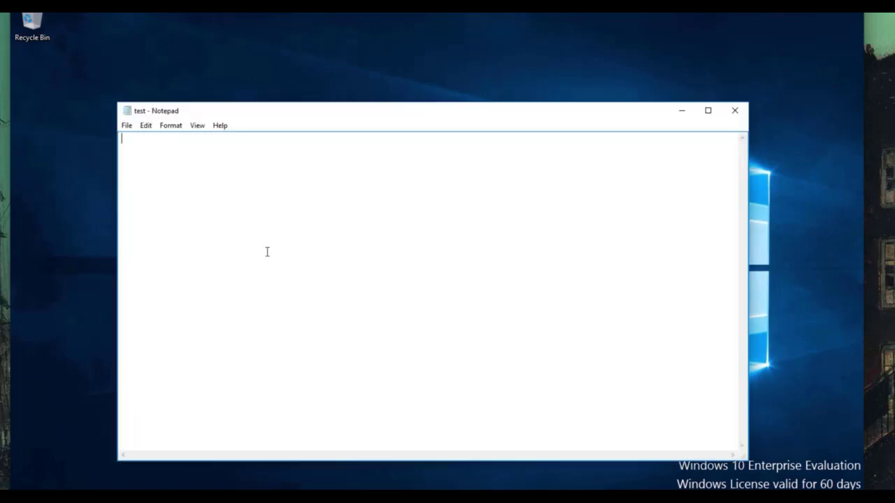
- Type the header colname1,colname2 with <val1> and <val2> placeholder lines below it
text(colname1,colname2)
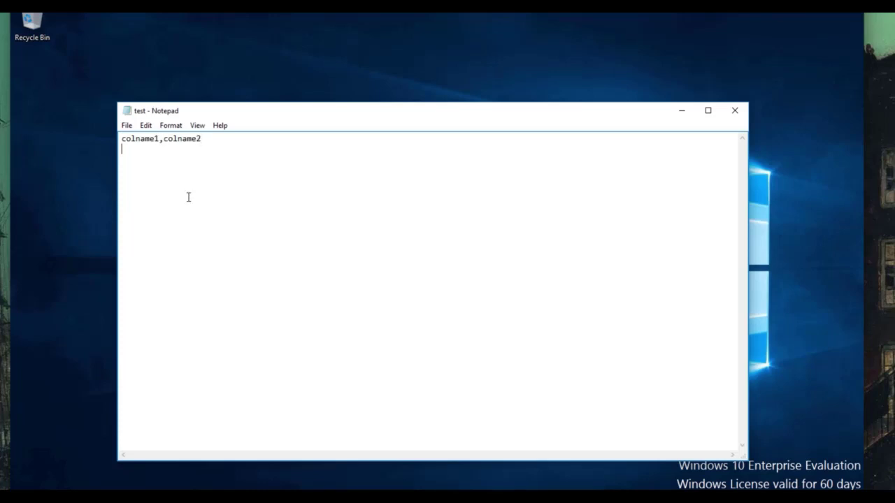
key(Return)
text(<val1>)
key(Return)
text(<val2>)
key(Up)
- Complete the rows as '<val1>,<val1> has been converted' and '<val2>,<val2> has been converted'
text(,)
text(<val1> has been converted)
drag(273, 146, 154, 149)
click(177, 168)
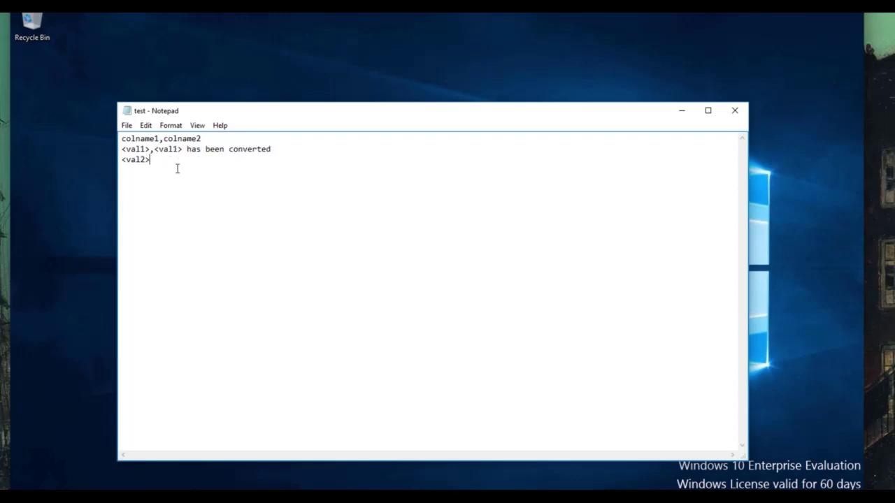
key(super)
key(Escape)
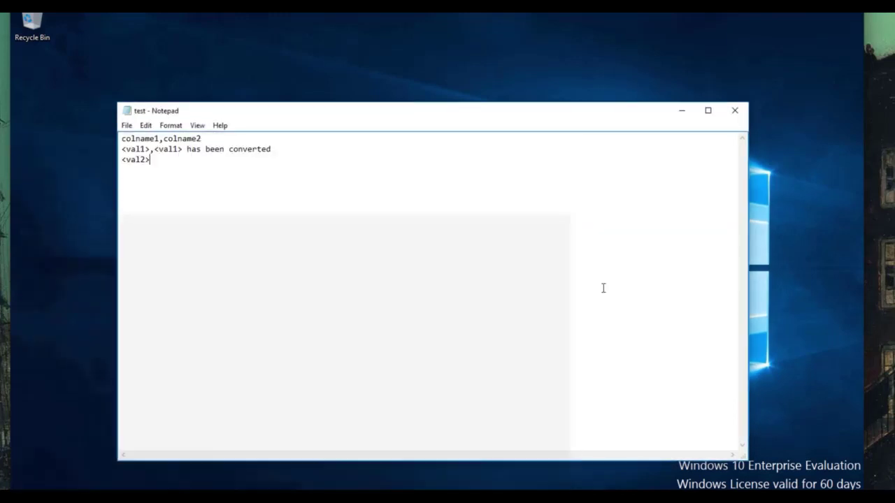
text(,<val2> has been converted)
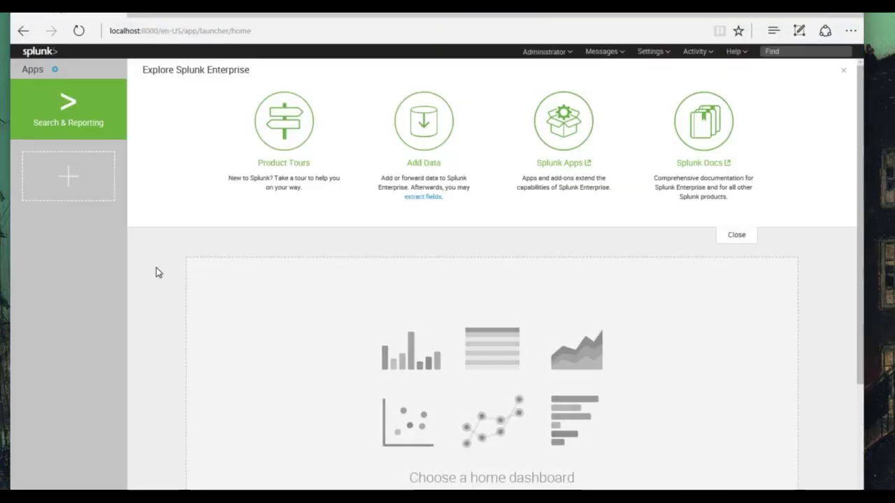
- In Search & Reporting, run a search for index="_internal"
click(112, 120)
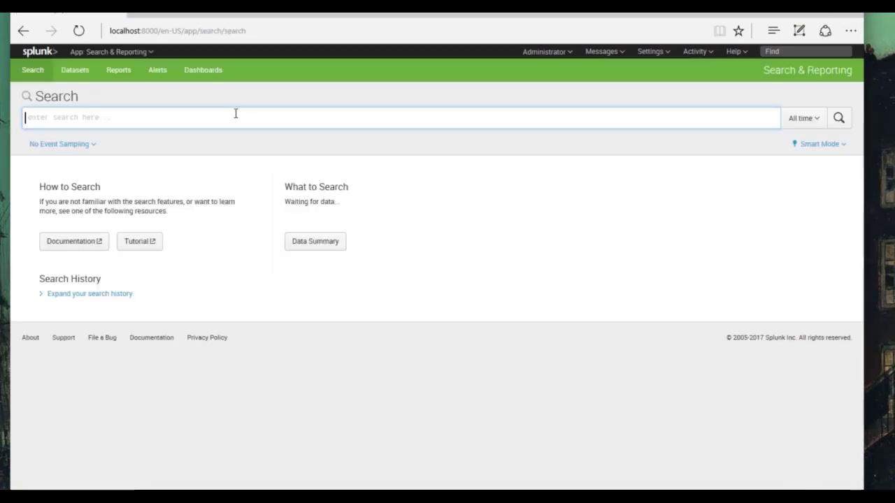
text(inde)
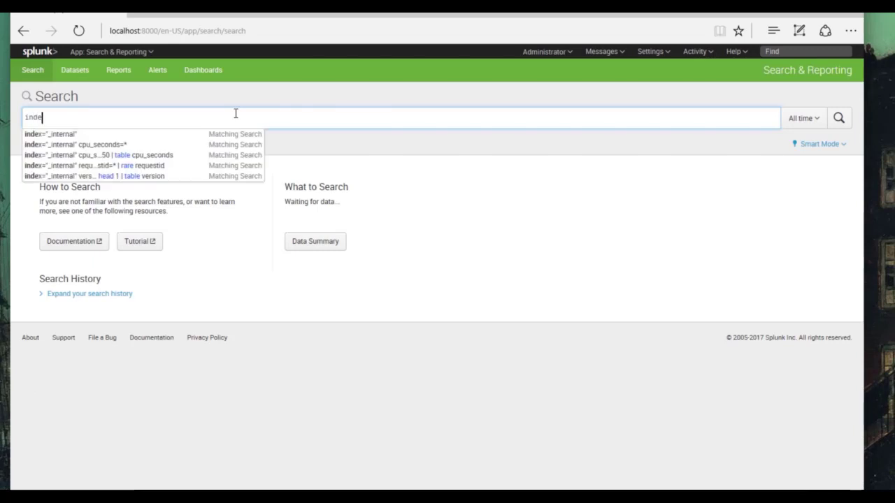
text(x="_intenral)
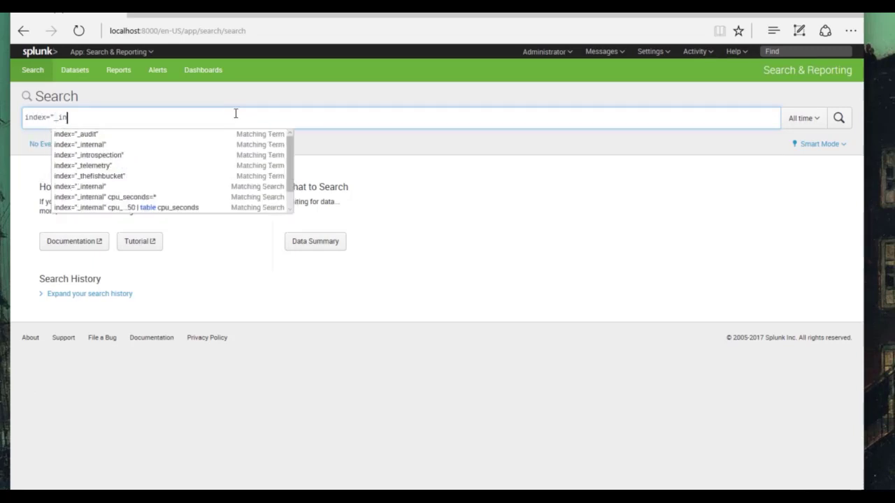
key(BackSpace)
key(BackSpace)
key(BackSpace)
key(BackSpace)
text(rnal")
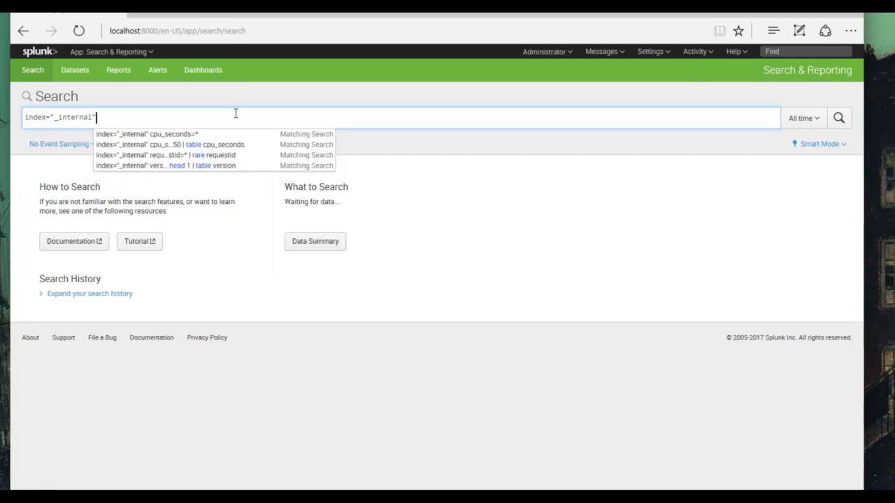
key(Return)
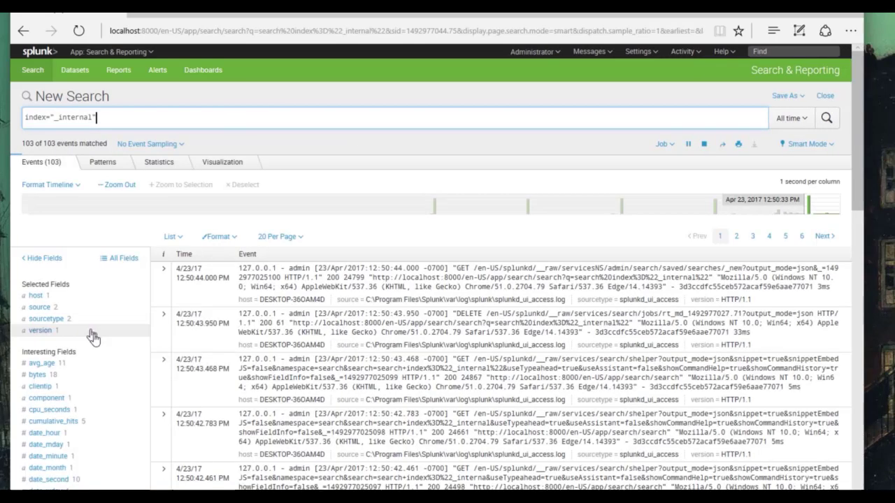
- List the log_level field's values INFO, WARN and ERROR, then select colname1 in Notepad
scroll(108, 387, down, 5)
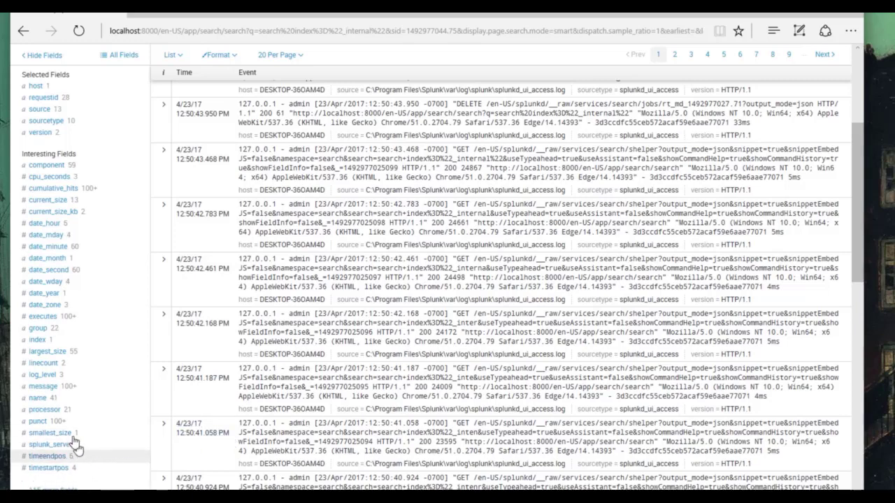
click(42, 375)
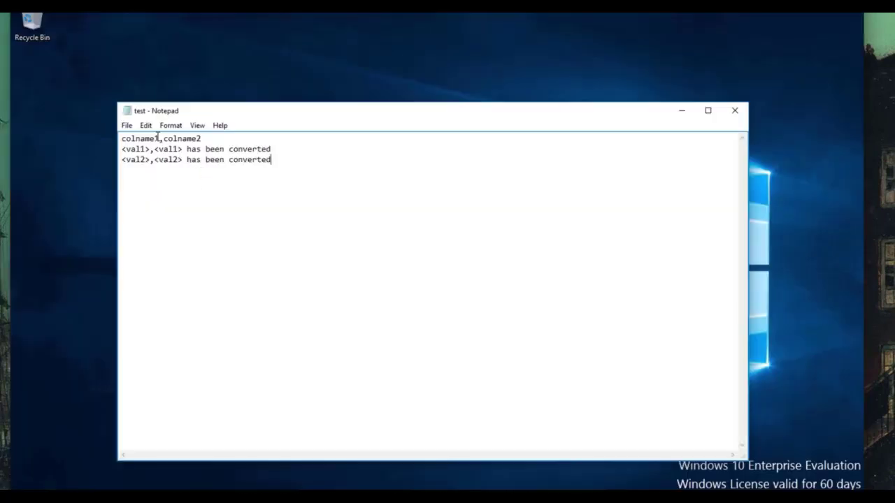
drag(160, 139, 110, 148)
- Replace colname1 with log_level and the <val1>/<val2> placeholders with INFO and WARN
text(log_level,colname2 )
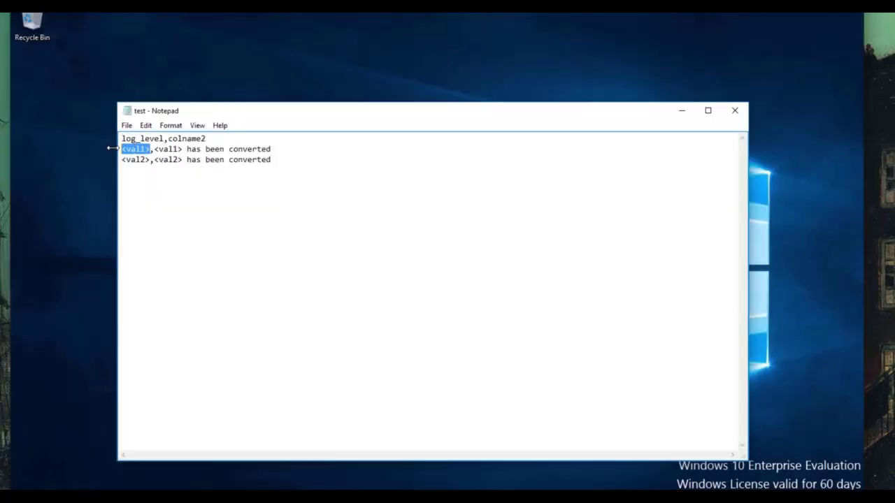
text(INFO)
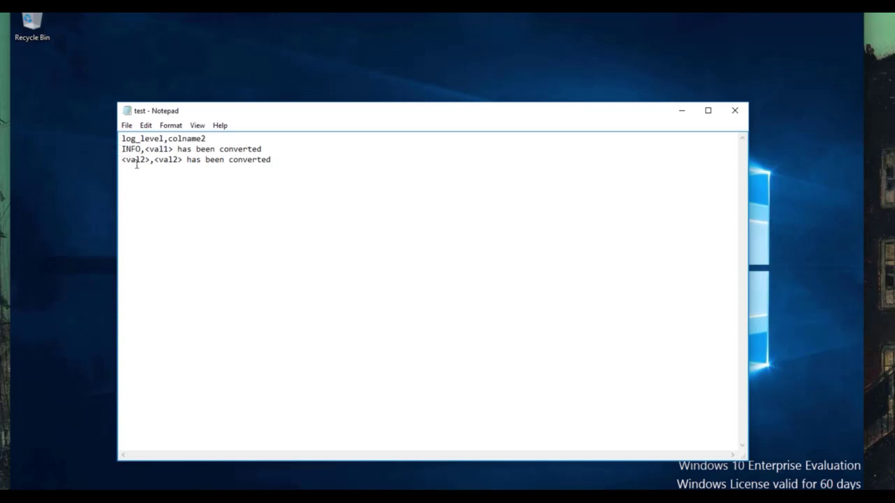
drag(148, 160, 109, 158)
text(WARN)
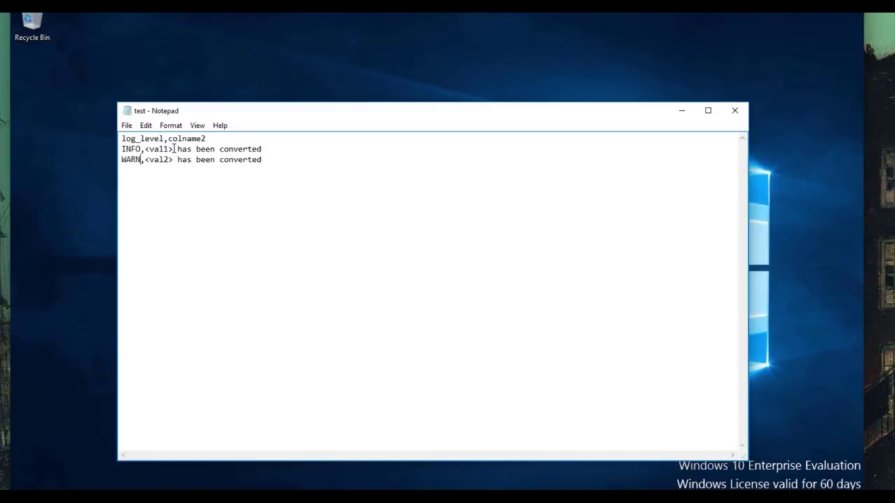
drag(173, 149, 145, 149)
text(INFO)
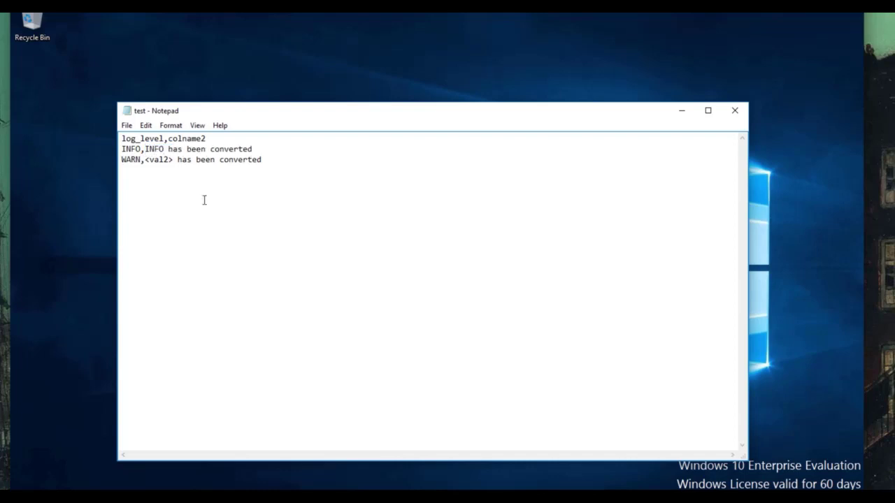
drag(172, 160, 146, 162)
text(WARN)
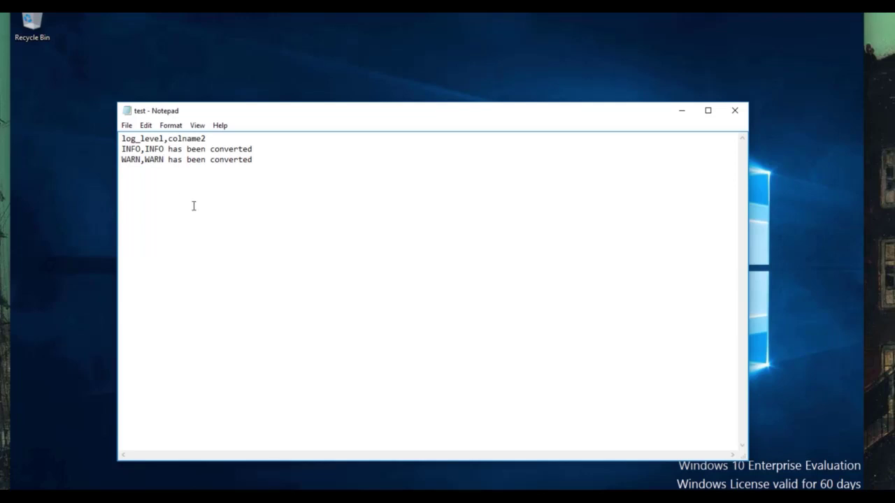
- Begin saving the file as test.csv with the All Files type selected
click(125, 126)
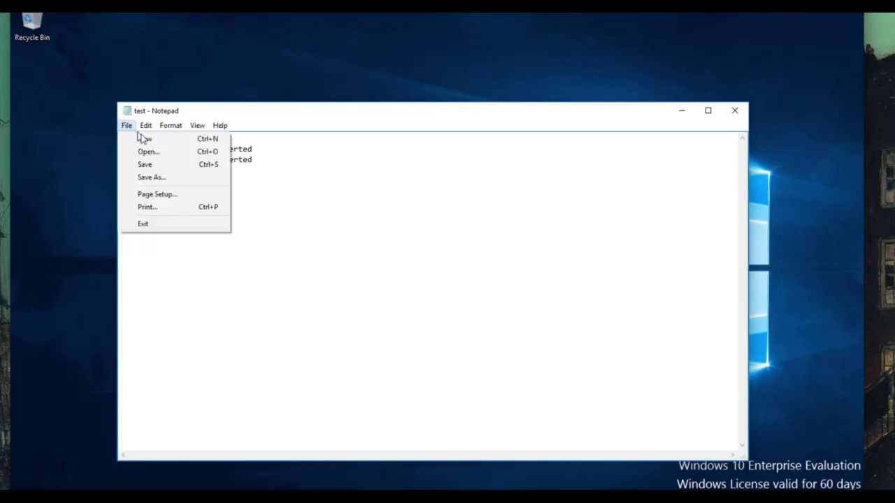
click(151, 177)
click(248, 366)
click(244, 382)
double_click(244, 352)
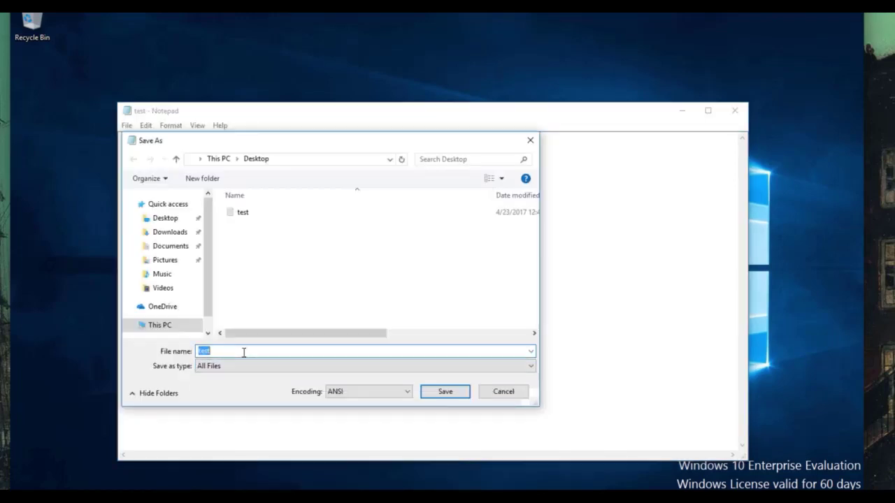
click(244, 352)
text(.)
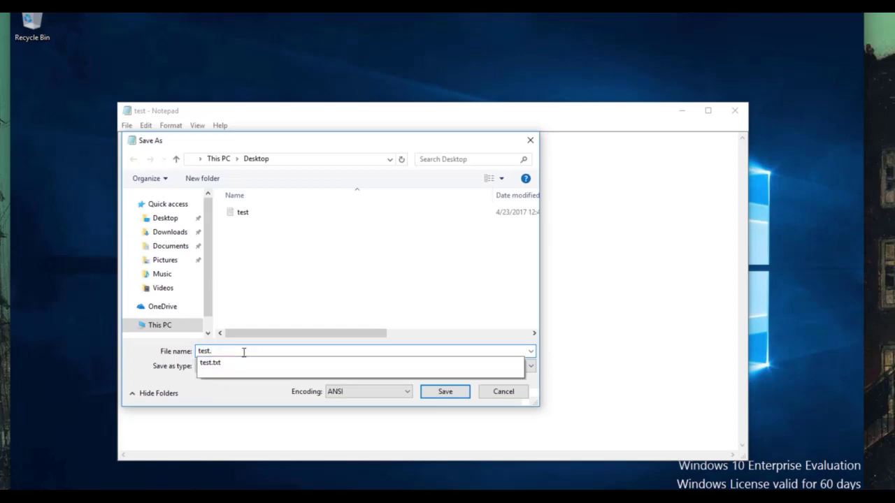
text(cs)
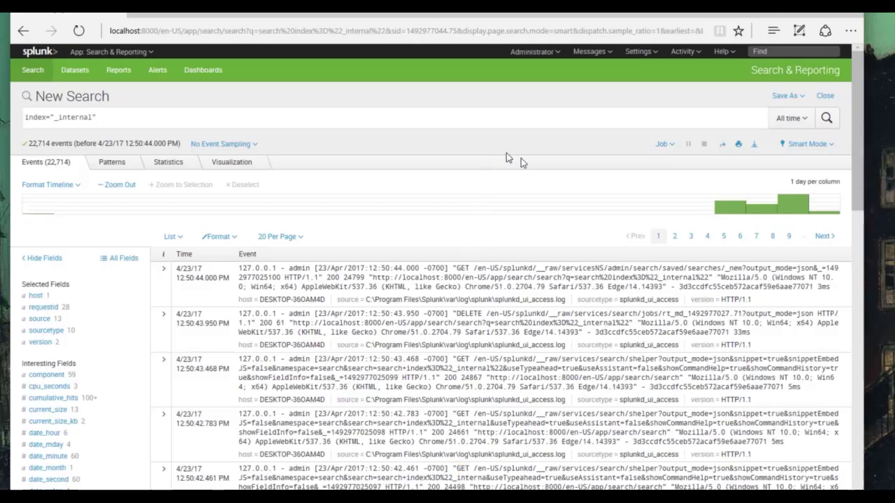
- Upload test.csv from the desktop as a new lookup table file via Settings > Lookups
click(639, 53)
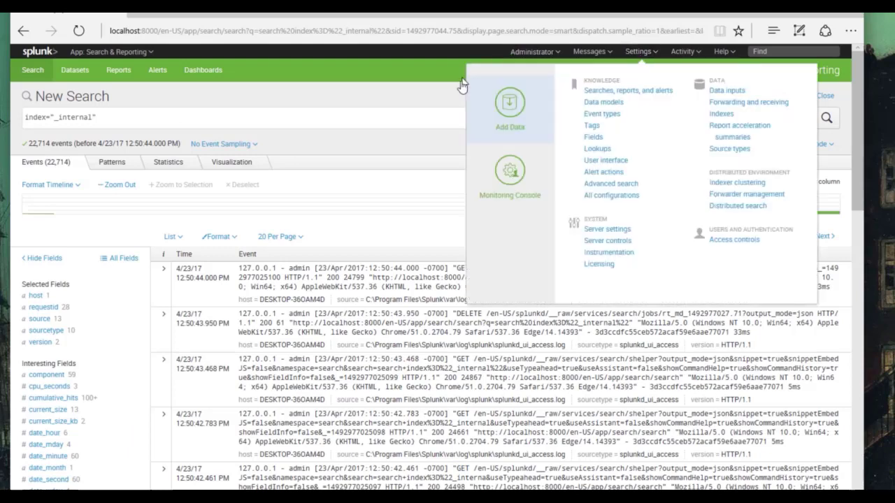
click(603, 146)
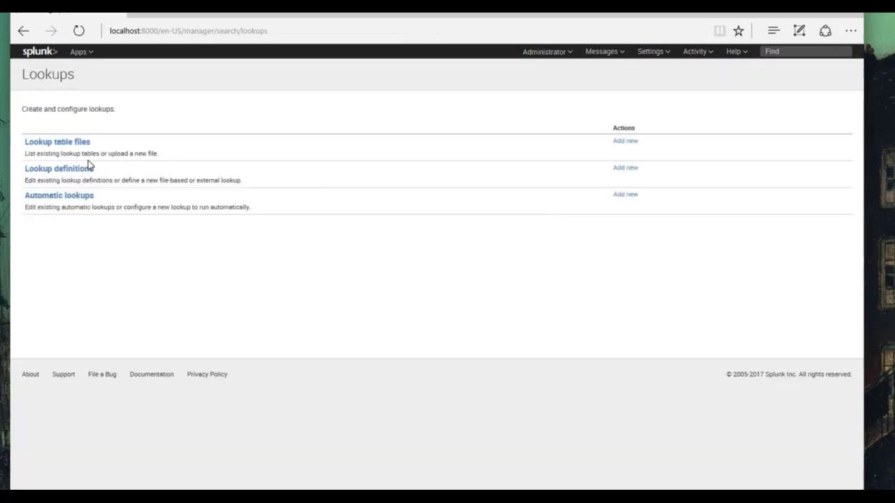
click(623, 143)
click(356, 168)
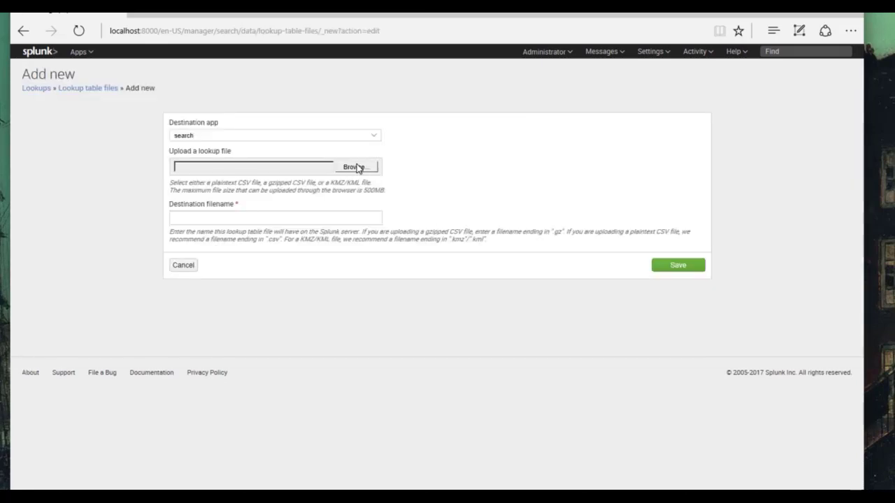
click(143, 81)
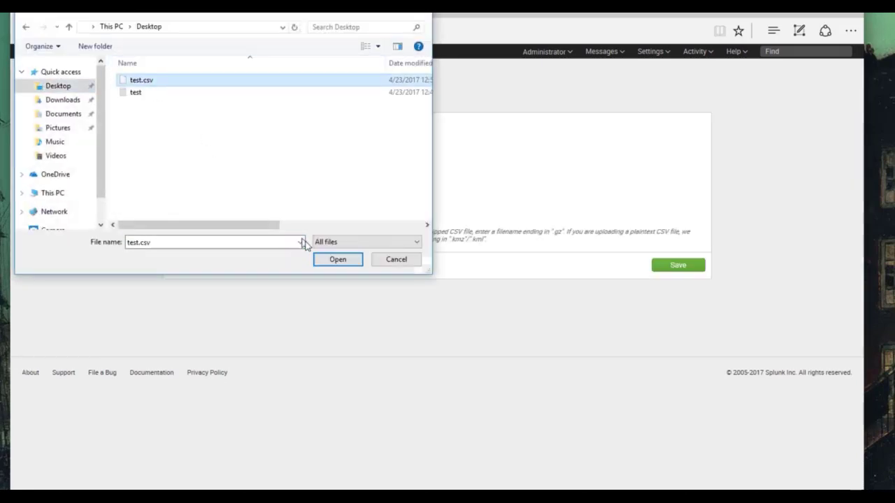
click(336, 259)
click(248, 217)
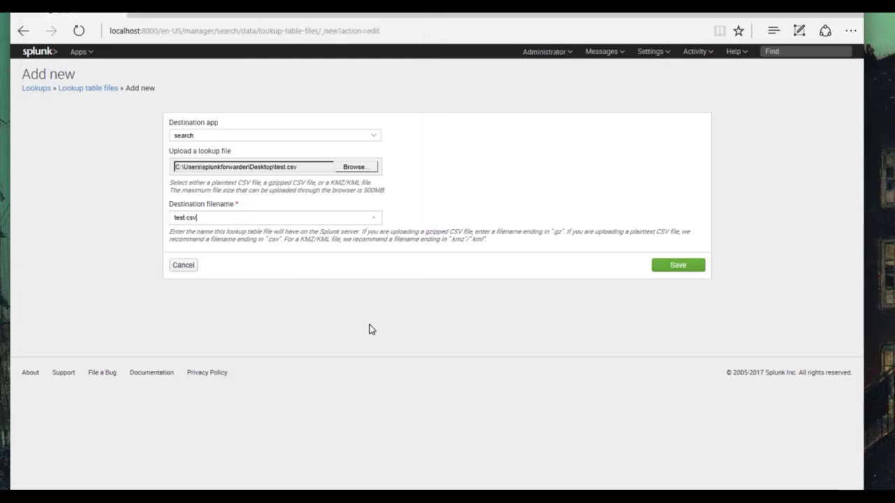
click(676, 266)
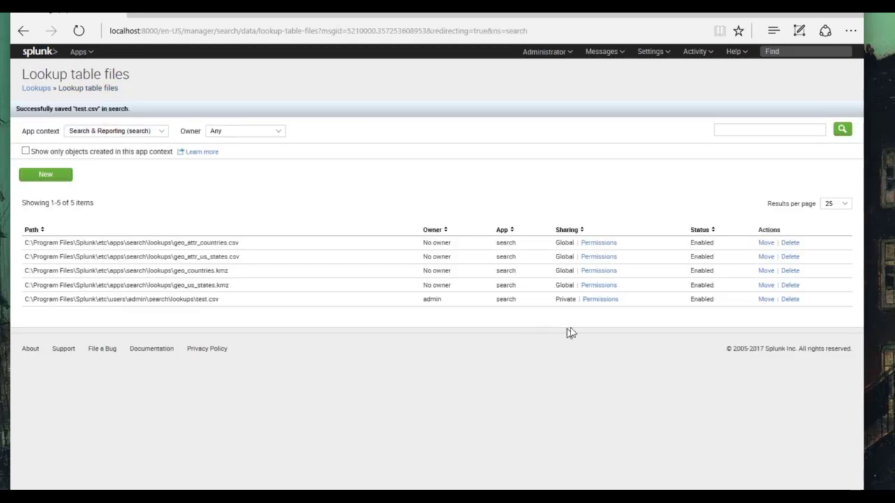
- Share test.csv with all apps, give Everyone read and write, and return to the home page
click(599, 300)
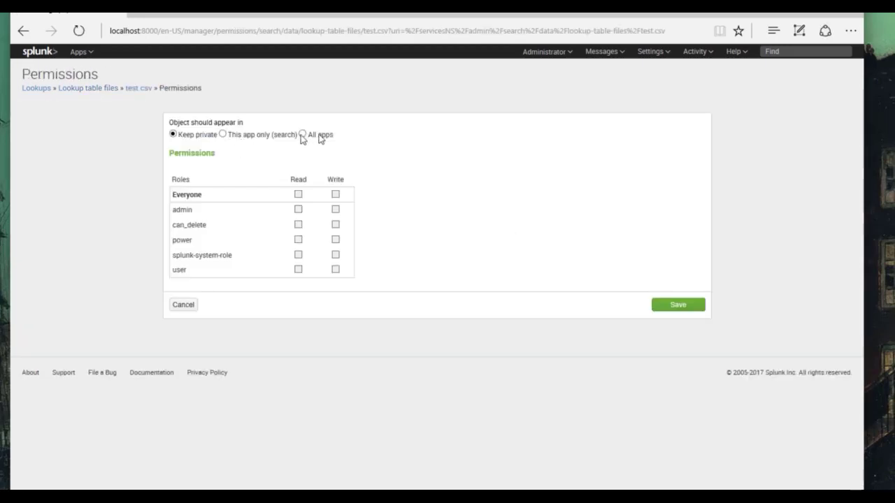
click(302, 135)
click(297, 195)
click(336, 194)
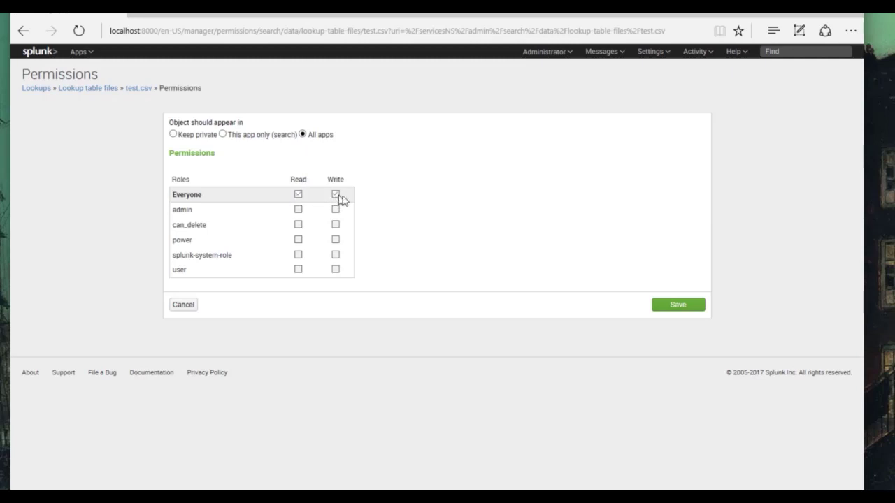
click(659, 305)
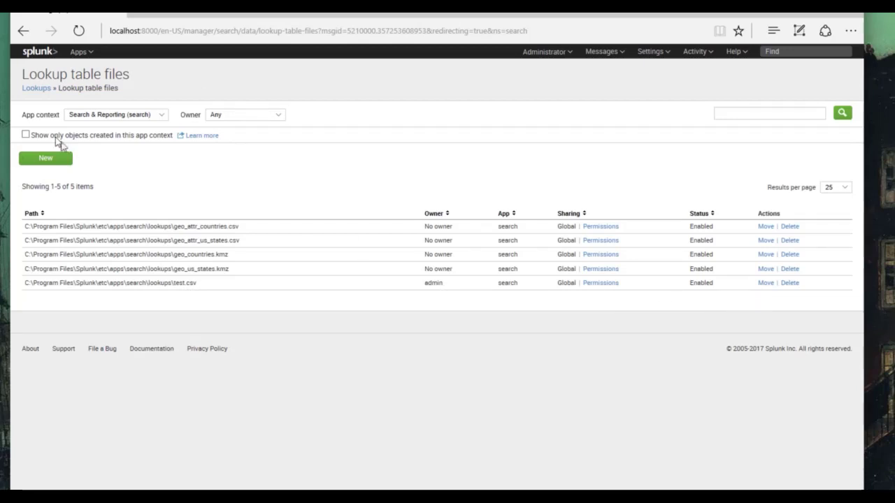
click(35, 51)
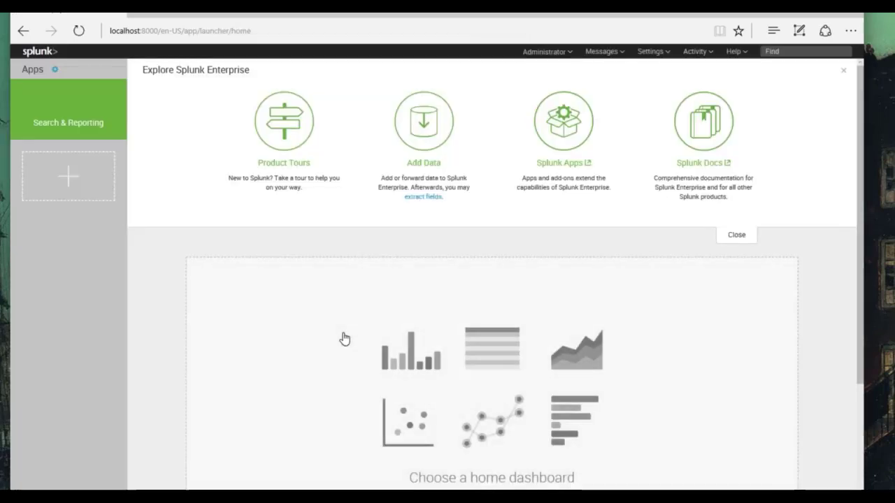
- Search index="_internal" log_level=* and append | lookup test.csv log_level OUTPUT colname2
click(77, 133)
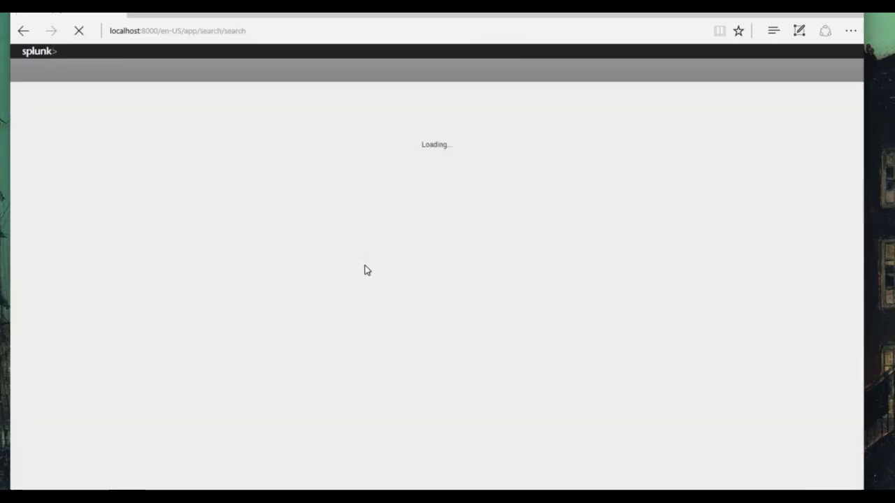
text(index)
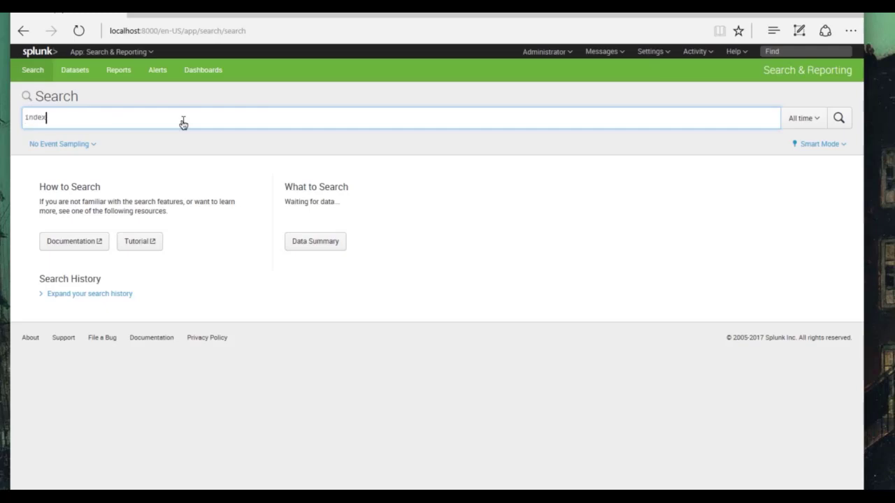
text(="_i)
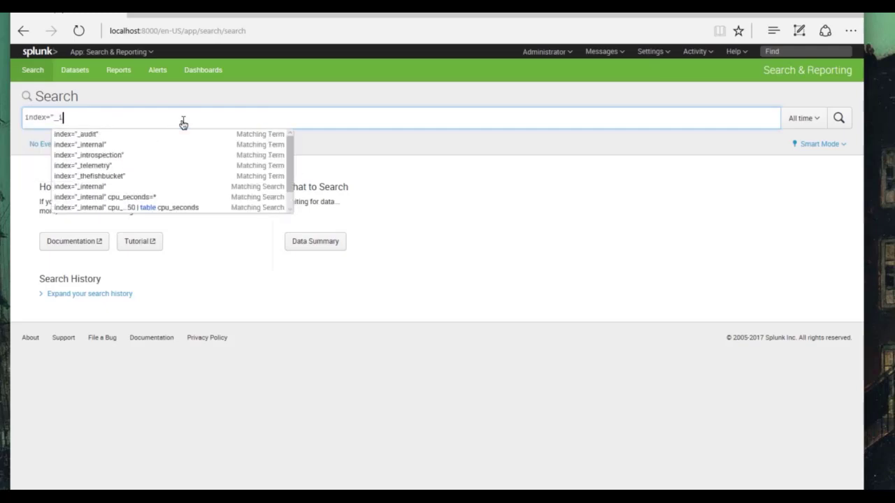
text(nternal" )
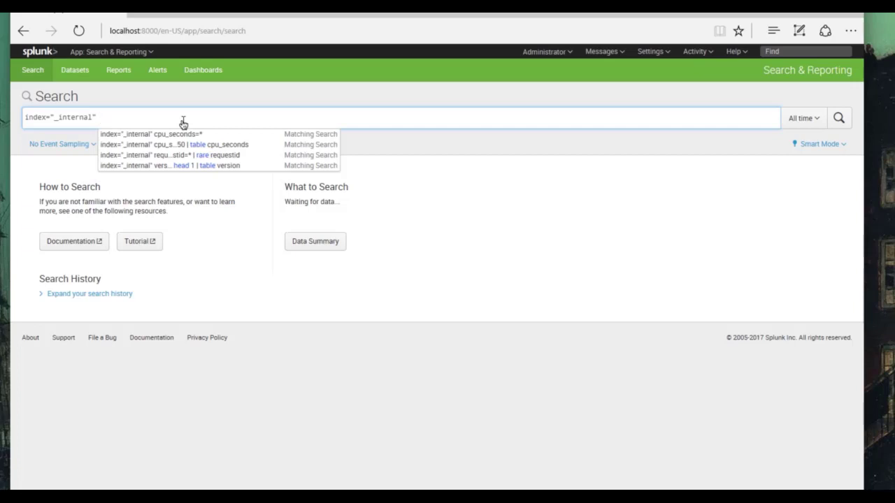
text(log_lev)
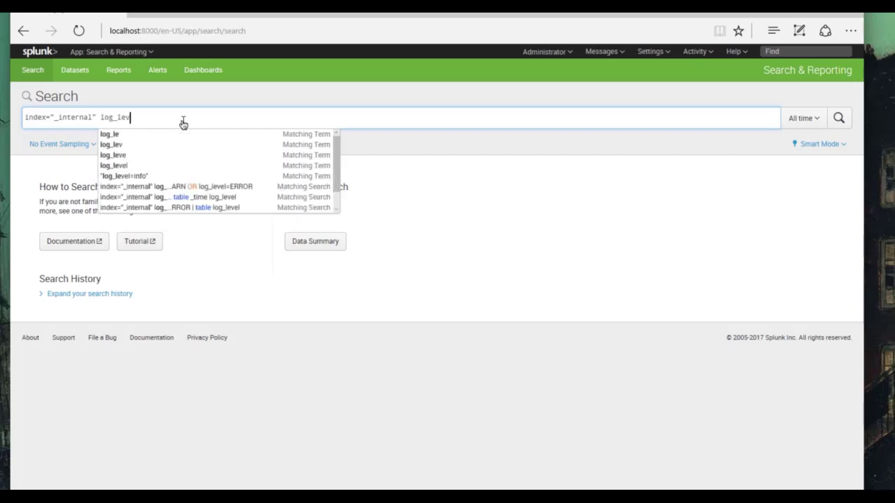
text(el=)
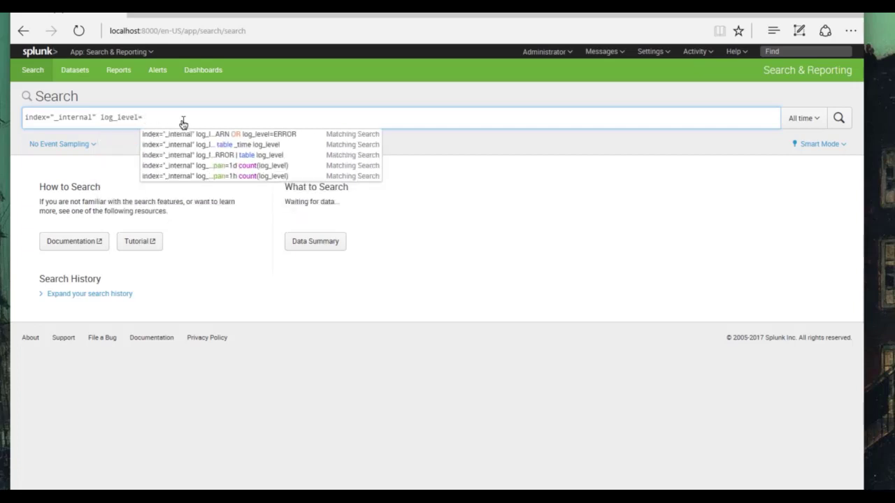
text(*)
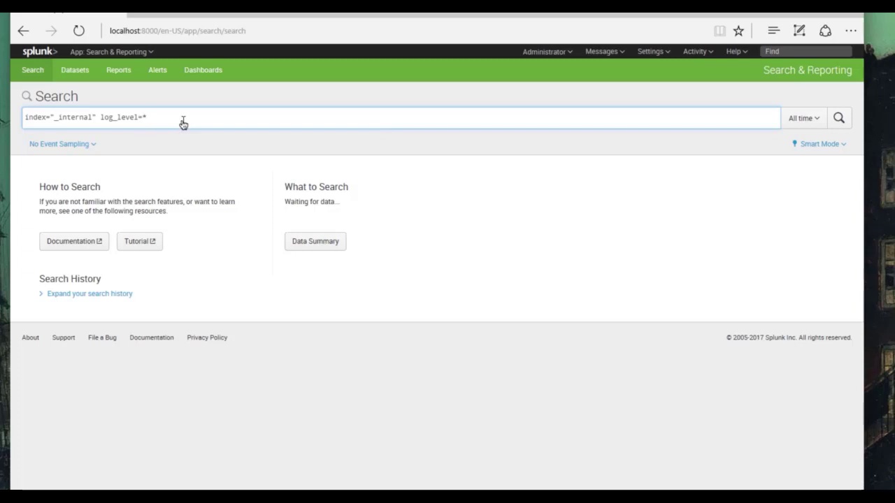
key(Return)
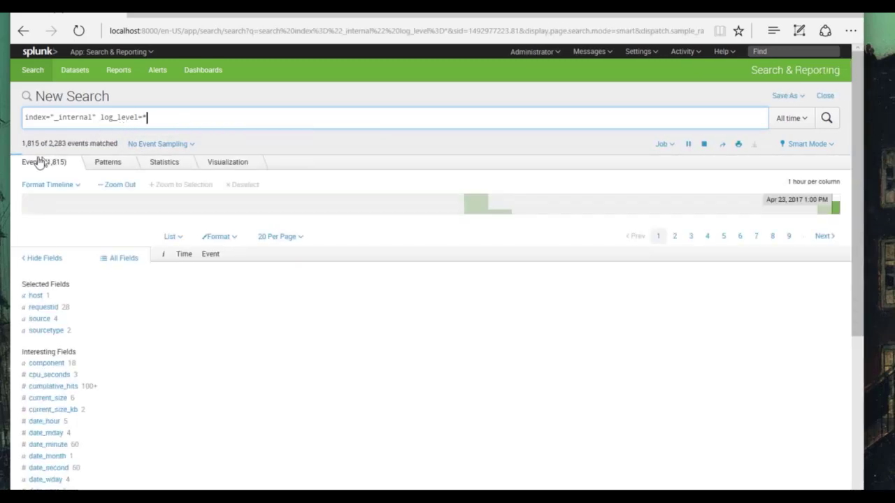
text(|)
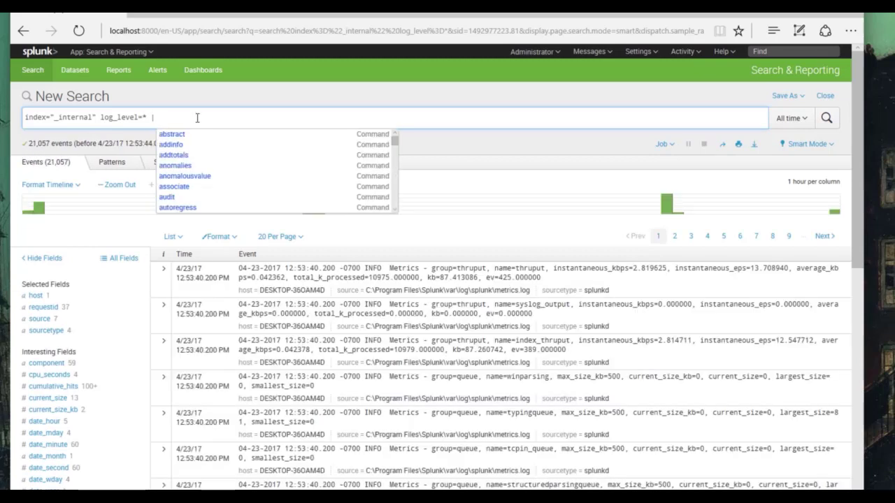
text( lookup test.csv)
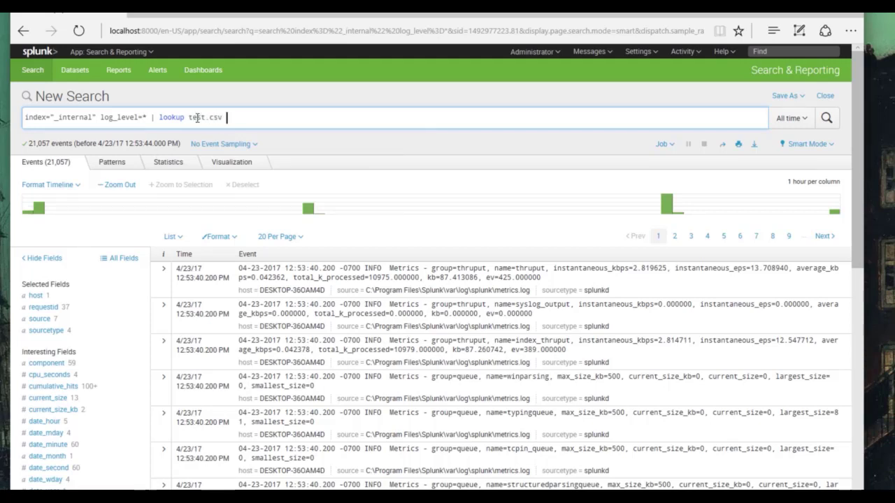
text( log_)
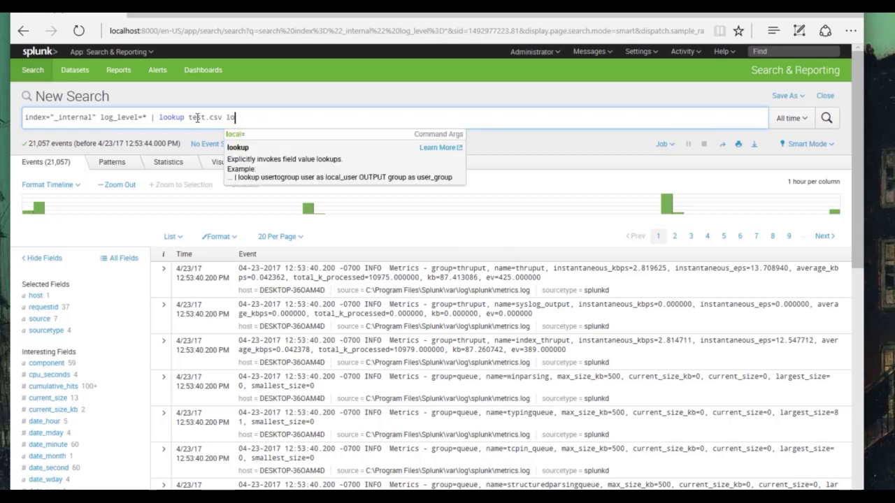
text(level)
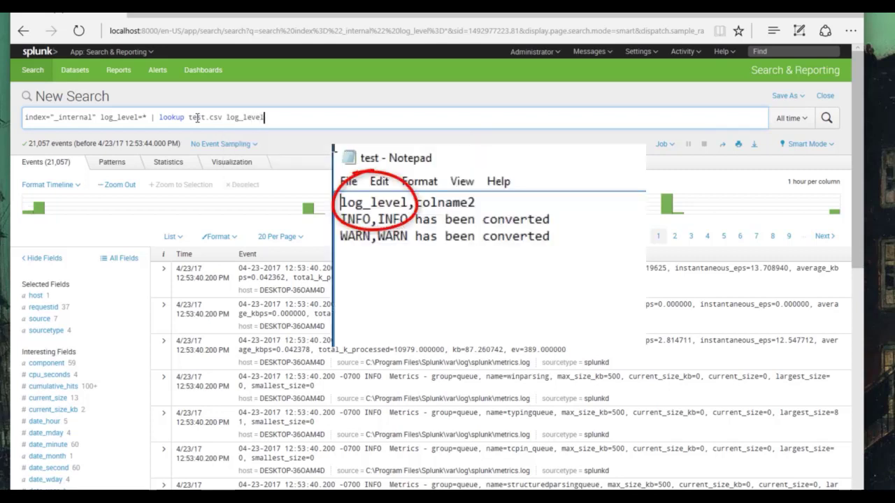
text( OUTPUT)
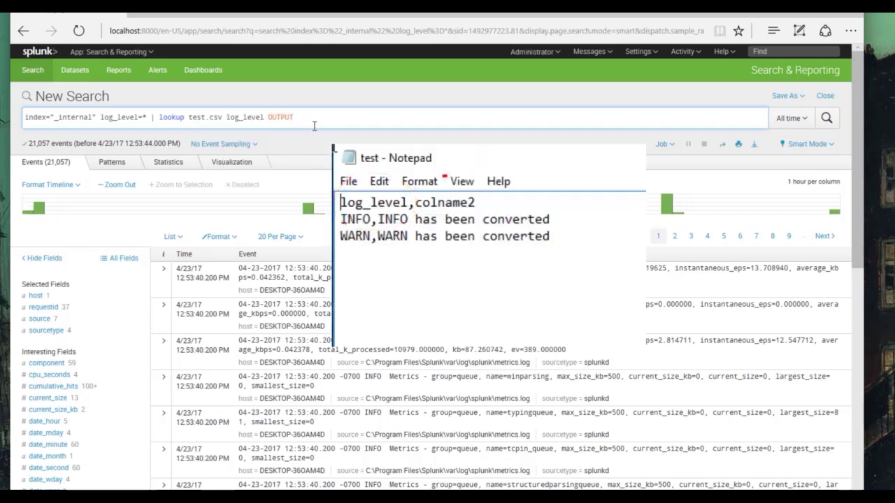
text( colname2)
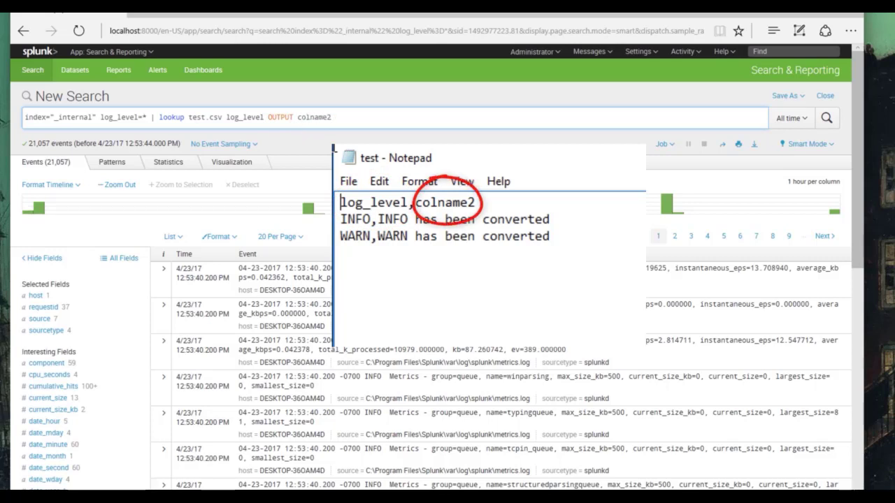
- Run the lookup search, then add | table log_level colname2 and rerun it
key(Return)
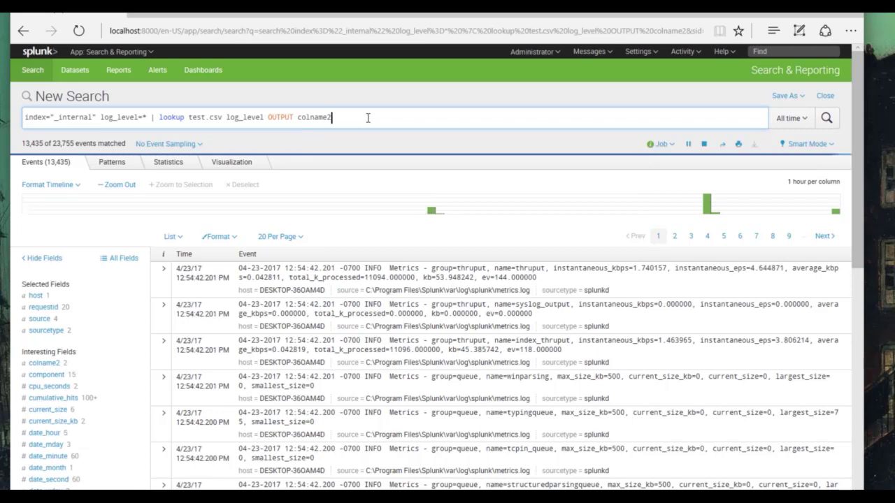
text(|)
text( t)
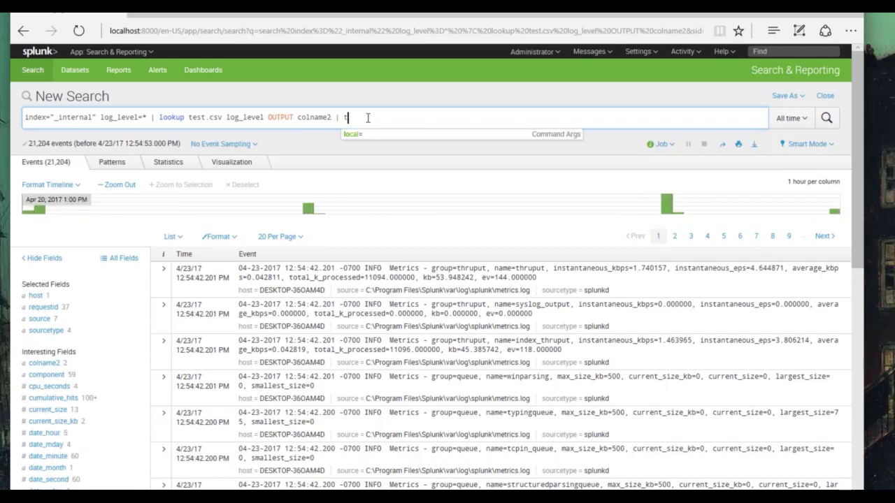
text(able log_level)
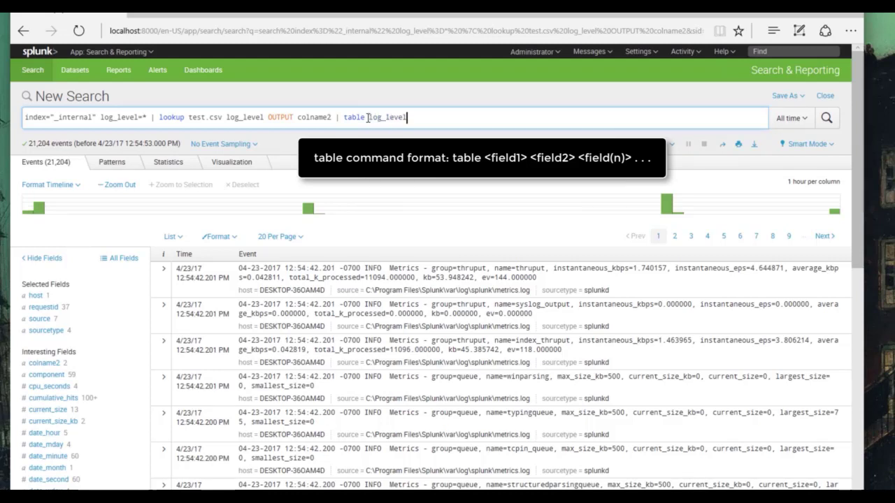
text( colname2)
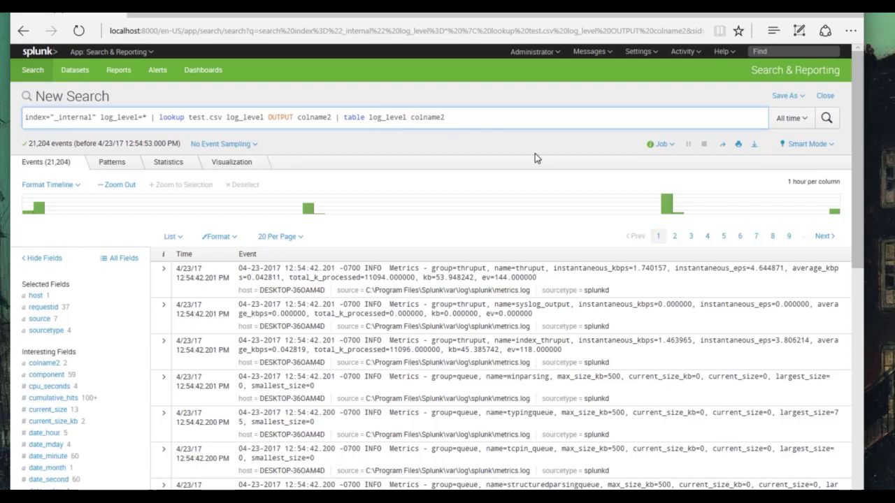
click(825, 120)
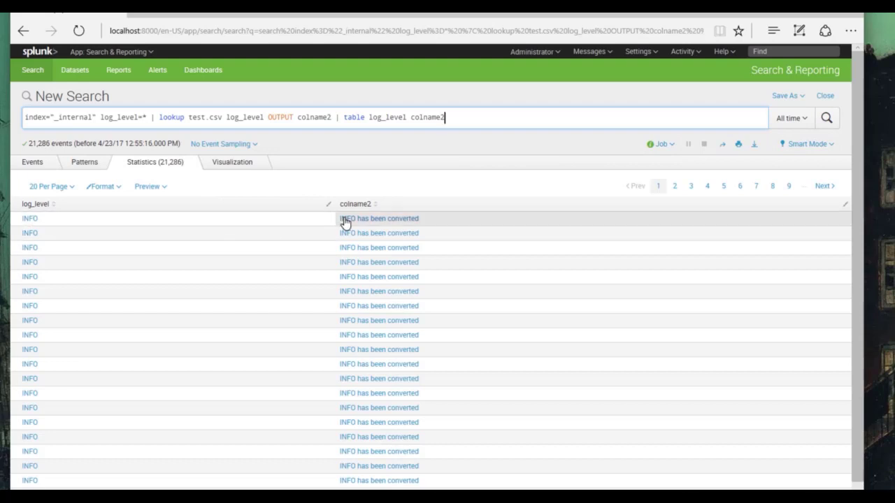
- Change log_level=* to log_level=warn in the search and rerun it
click(738, 186)
click(147, 118)
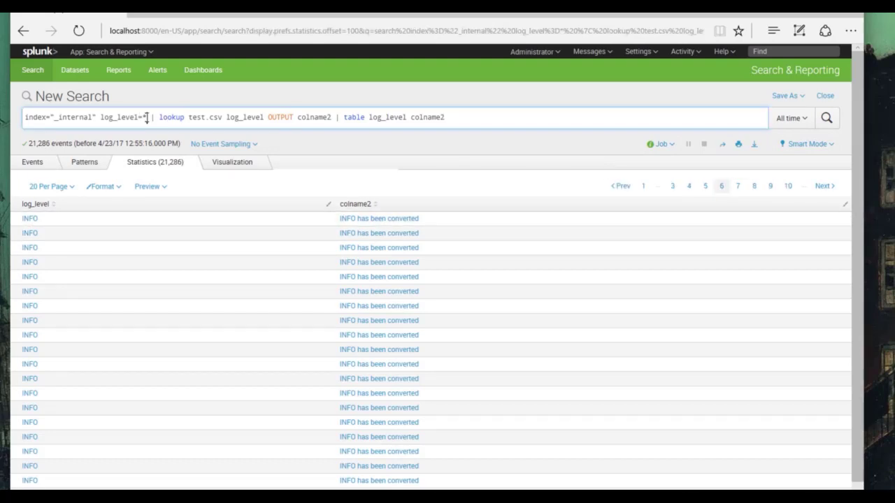
key(BackSpace)
key(BackSpace)
key(BackSpace)
text(warn)
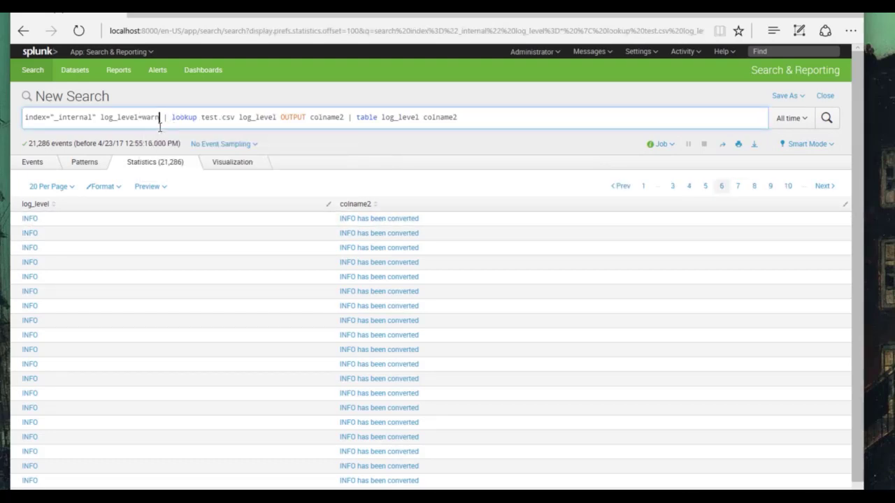
key(Return)
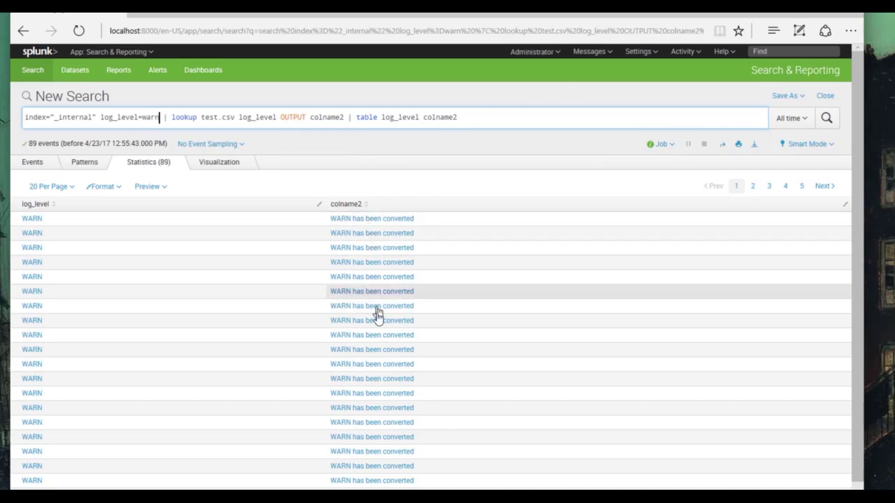